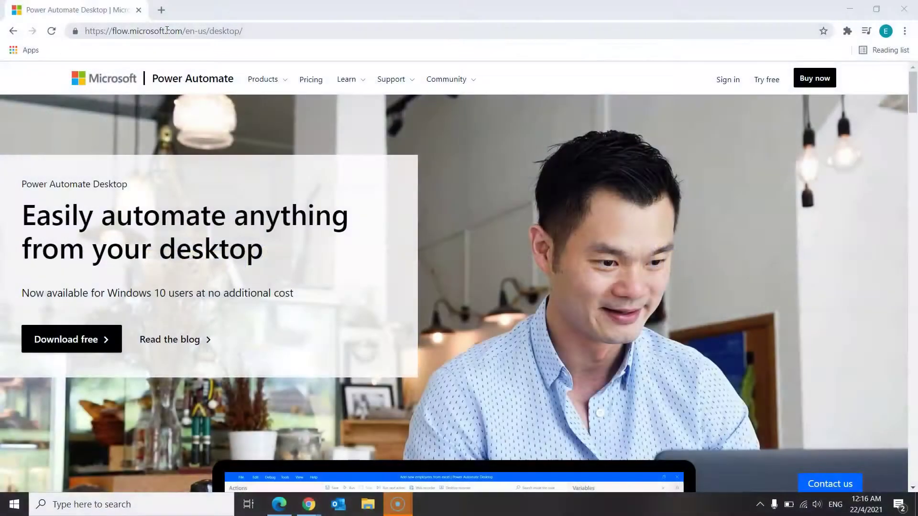
Download the free Power Automate Desktop installer and open the downloaded Setup file
click(166, 30)
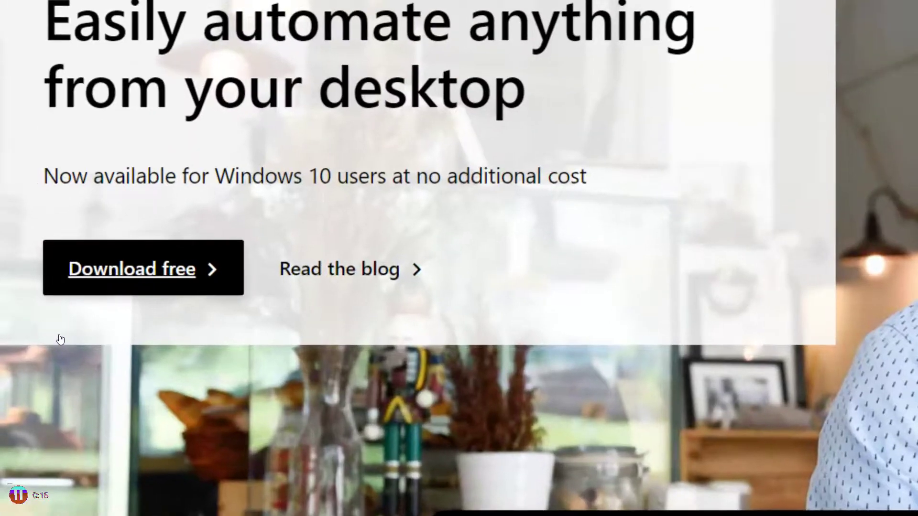
click(96, 277)
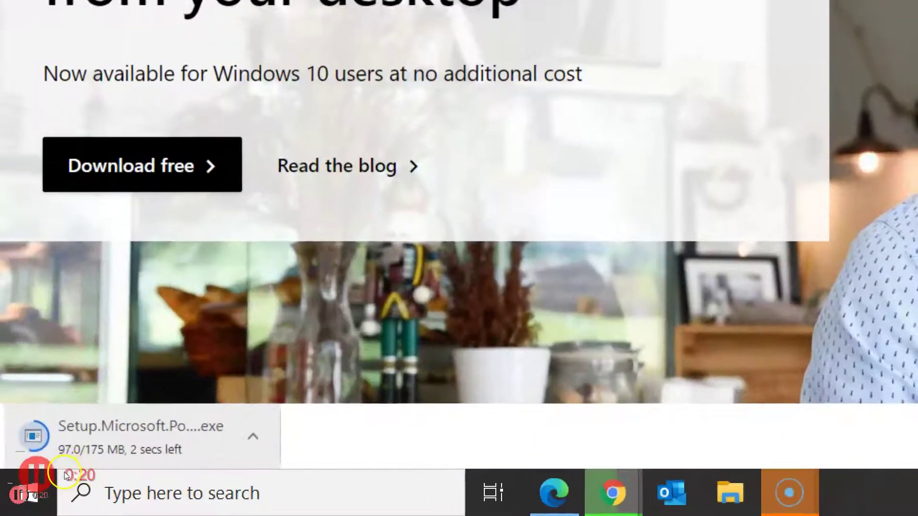
click(64, 473)
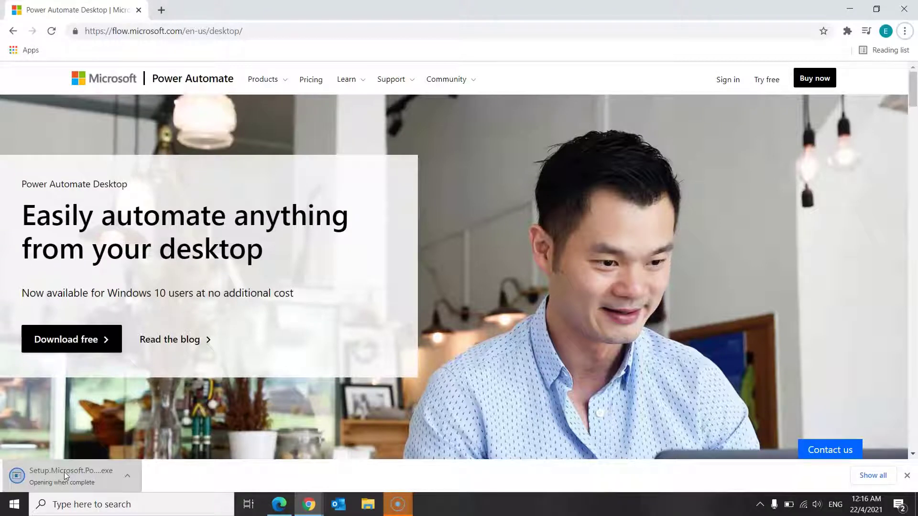
click(62, 473)
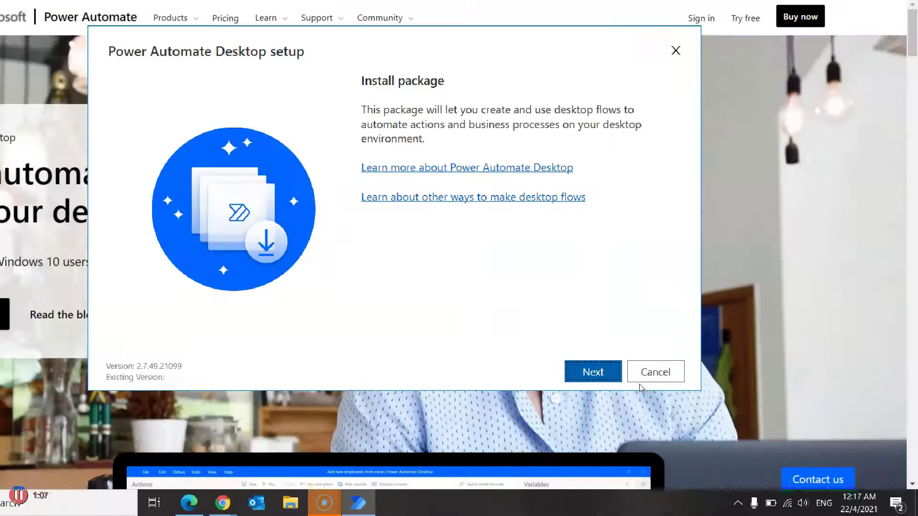
Accept the terms of use and start installing Power Automate Desktop
click(484, 262)
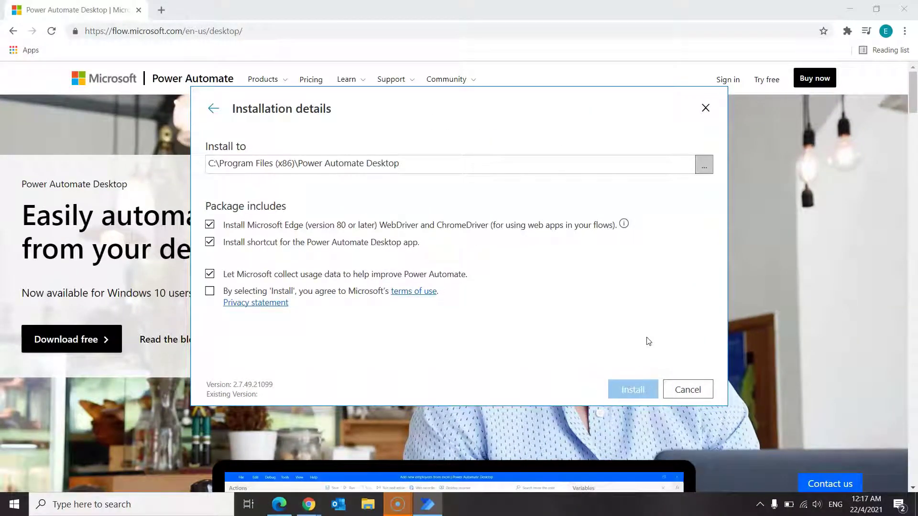
click(631, 353)
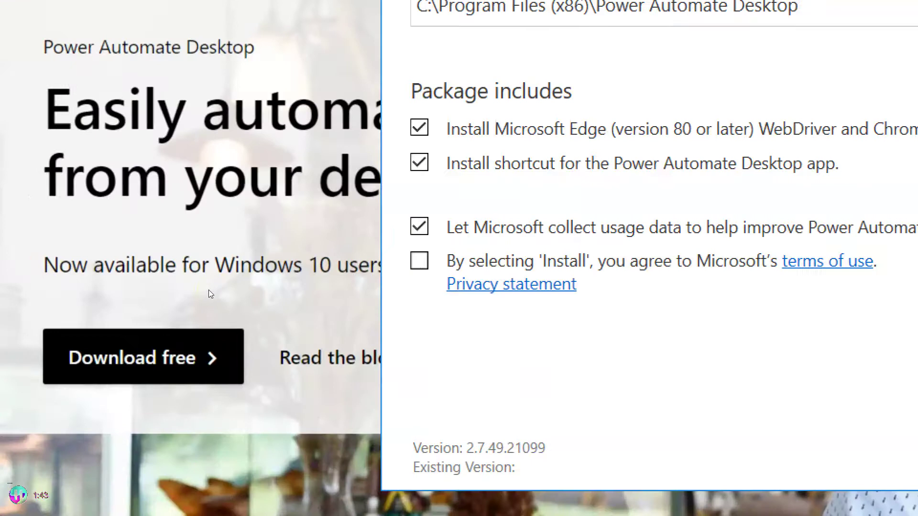
click(401, 261)
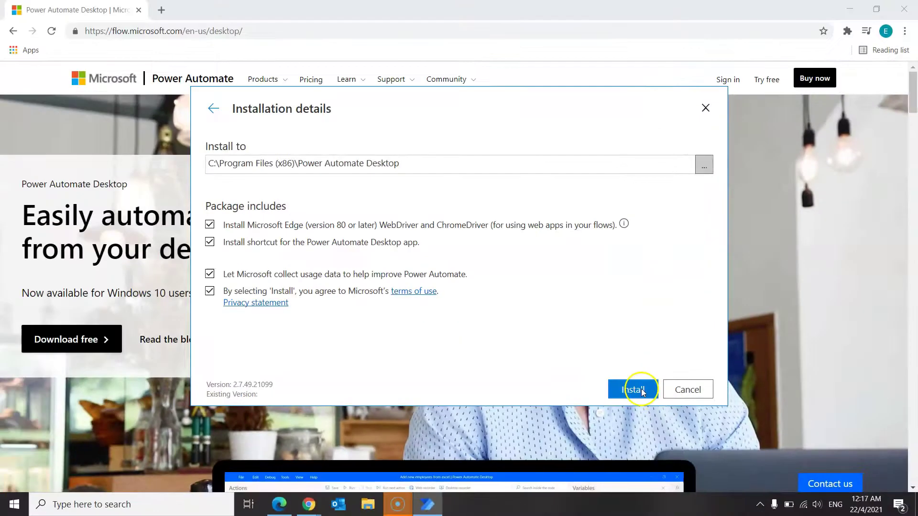
click(641, 389)
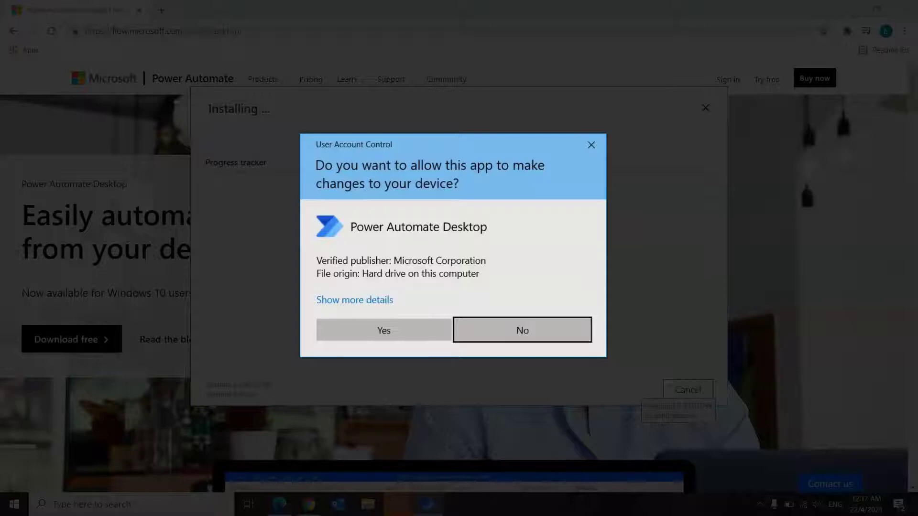
Approve the User Account Control prompt and let the installation complete
click(374, 332)
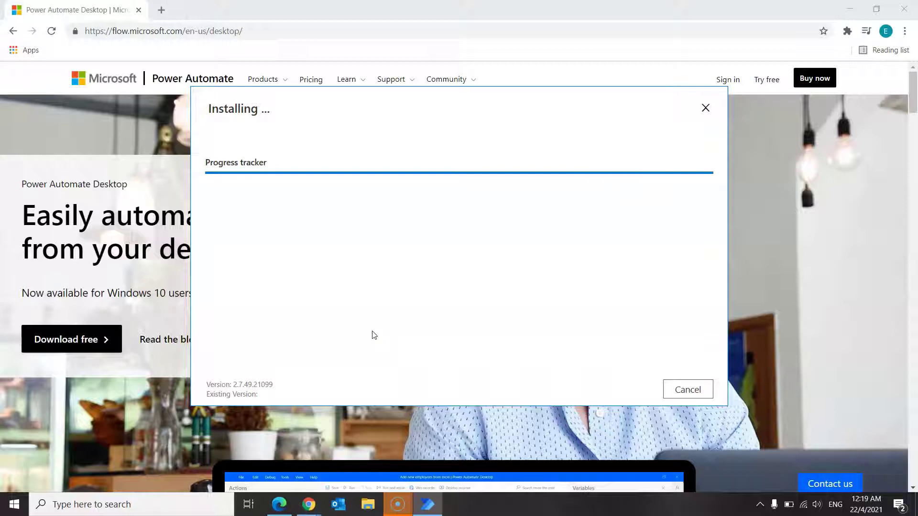
click(373, 335)
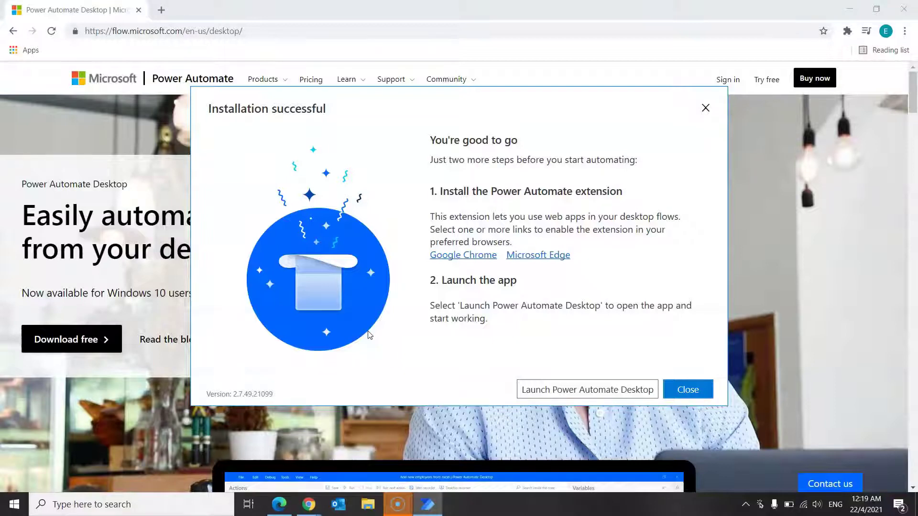
click(325, 357)
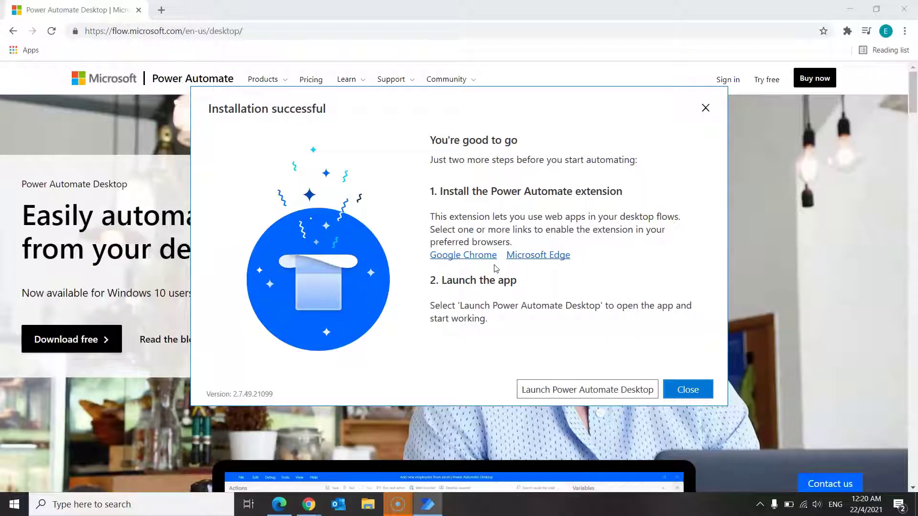
Add the Microsoft Power Automate extension to Chrome from the Chrome Web Store
click(488, 259)
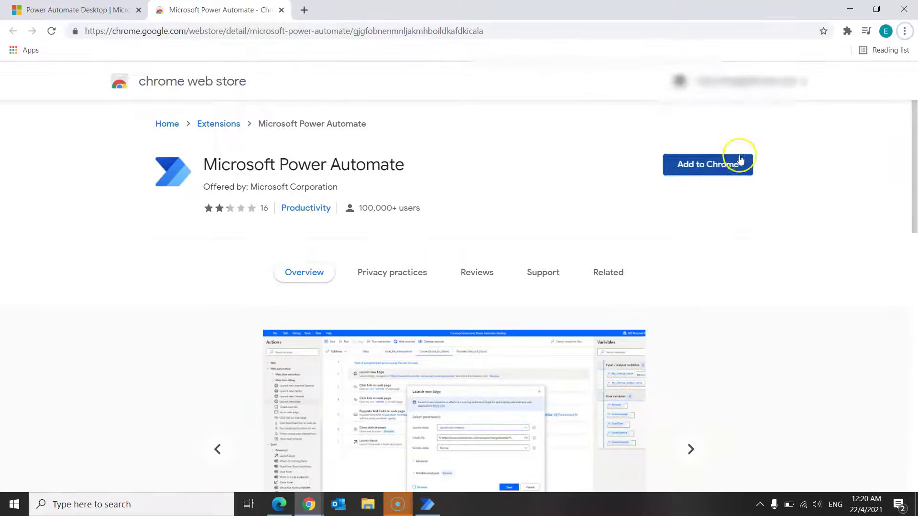
click(739, 158)
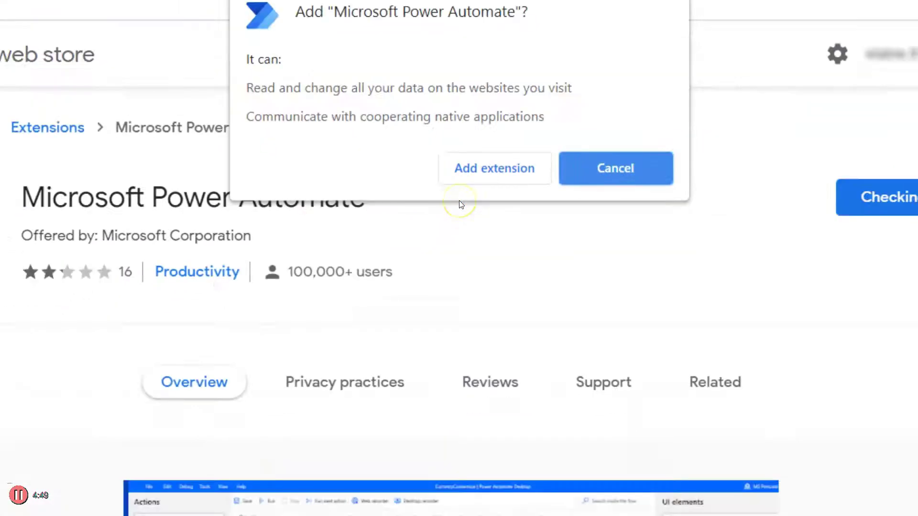
click(490, 176)
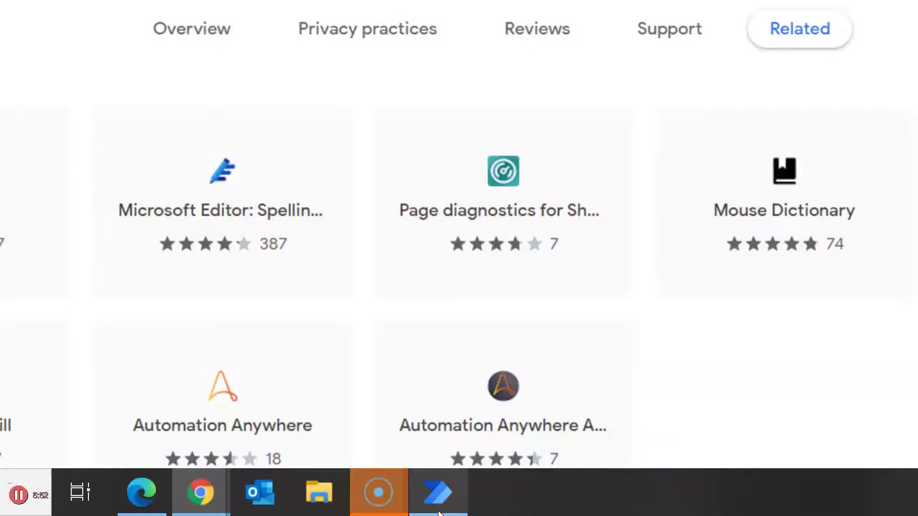
Return to the installer and launch Power Automate Desktop
click(438, 493)
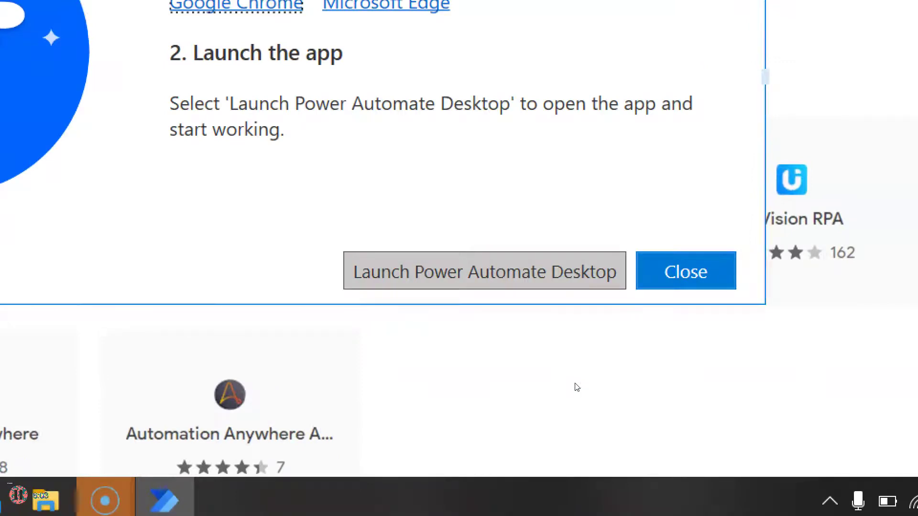
click(460, 266)
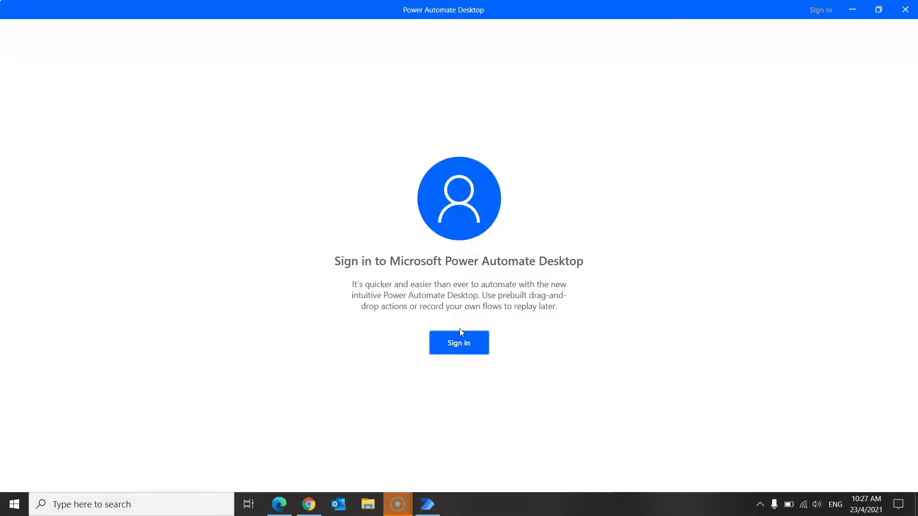
Sign in to Power Automate Desktop with the account's e-mail address and password
click(460, 379)
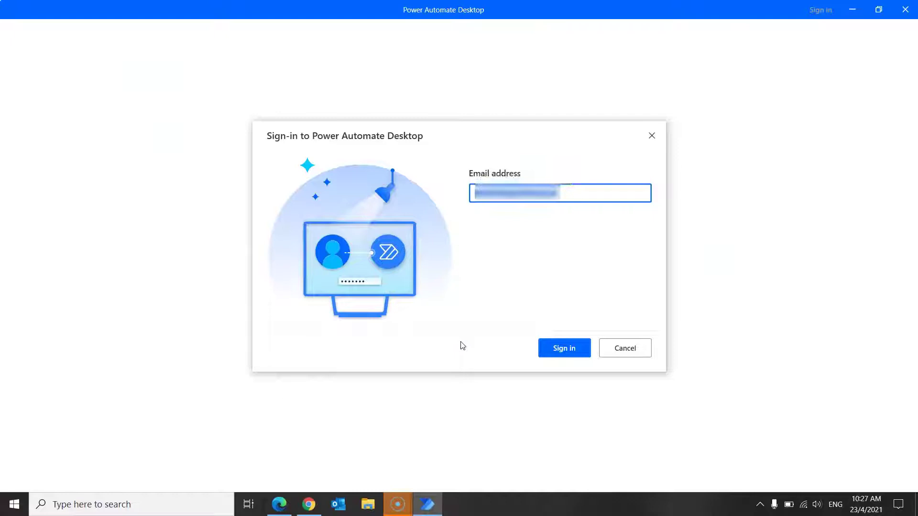
click(545, 349)
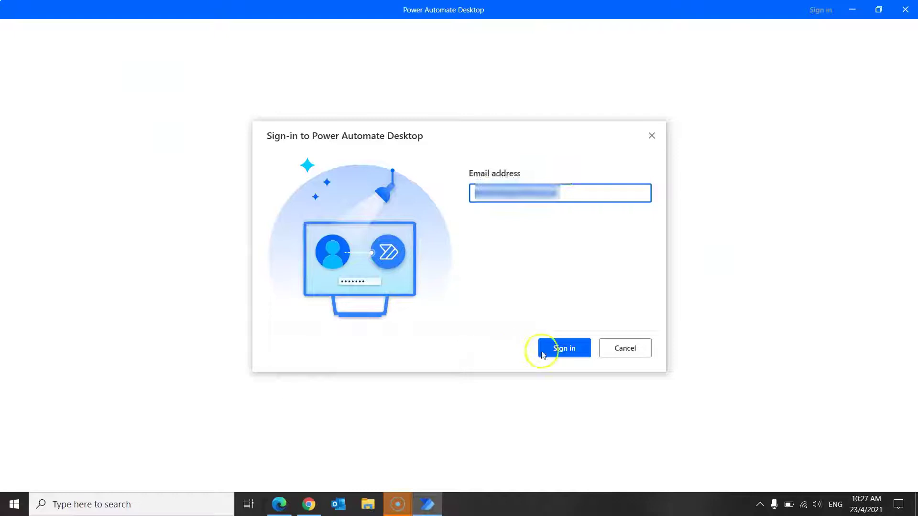
click(567, 348)
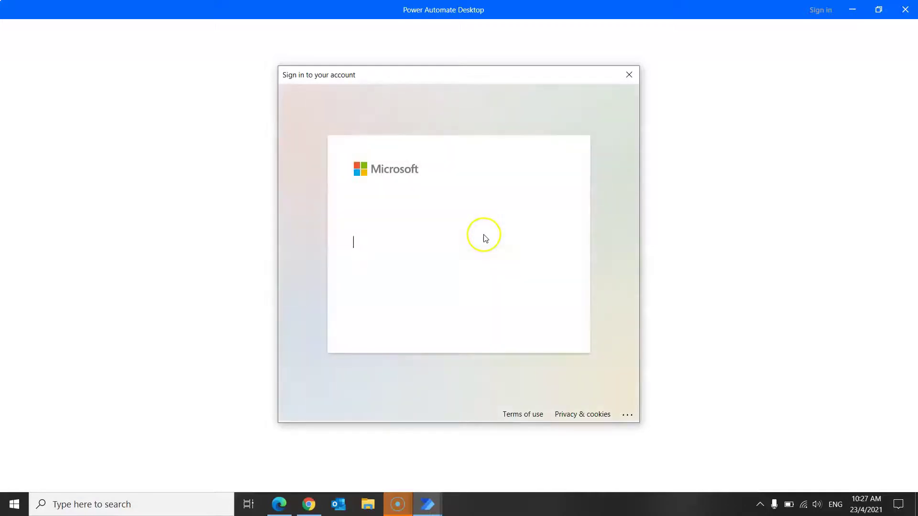
text(••••••••••••••)
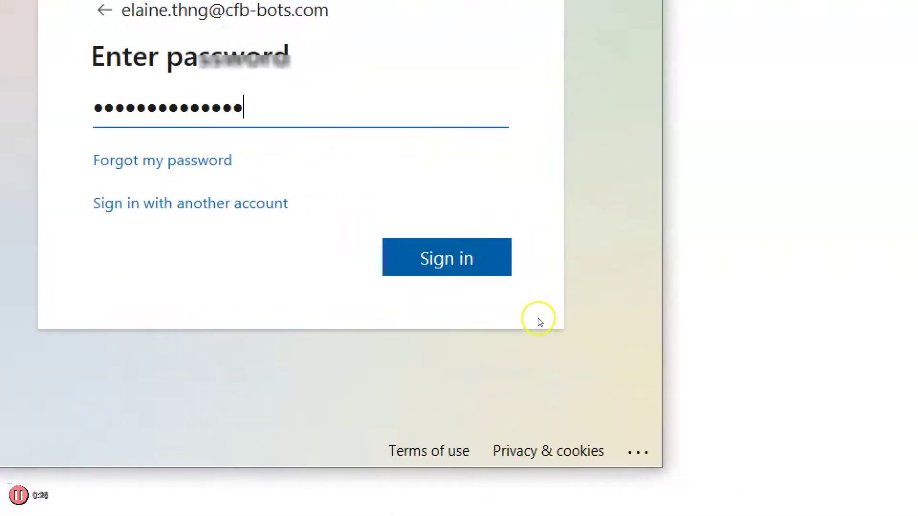
click(538, 320)
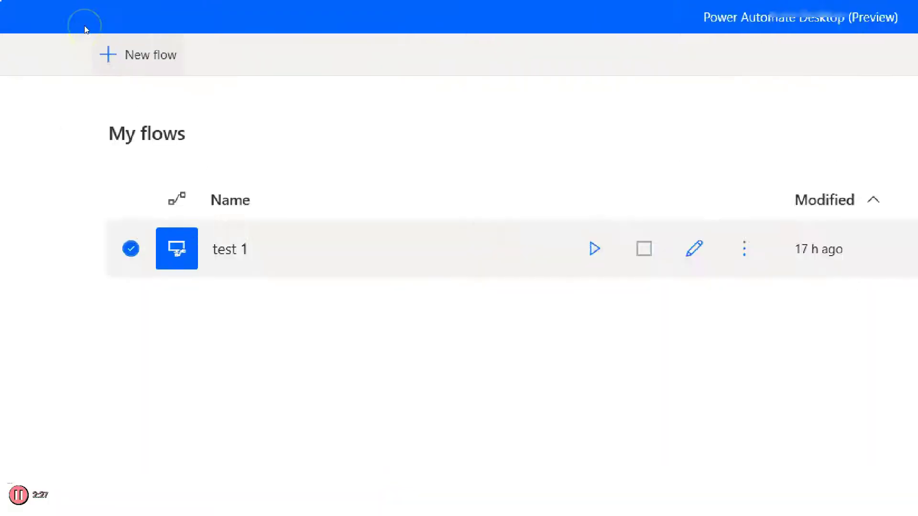
Start a new flow from the My flows console
click(138, 55)
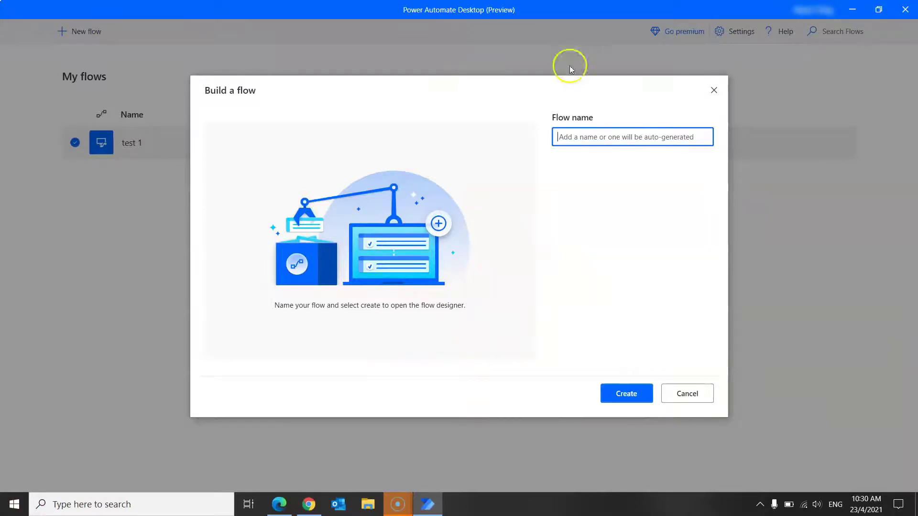
Create a new flow named 'Exercise 1'
text(Exercise 1)
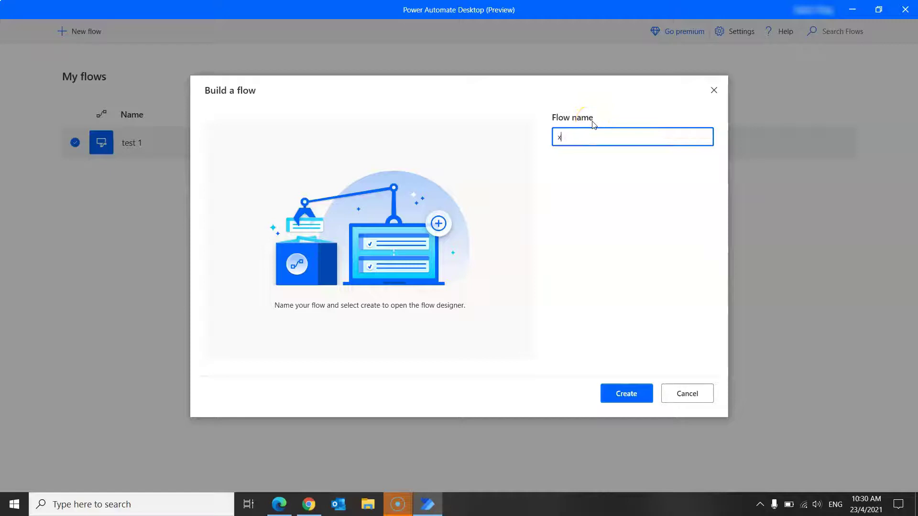
click(624, 393)
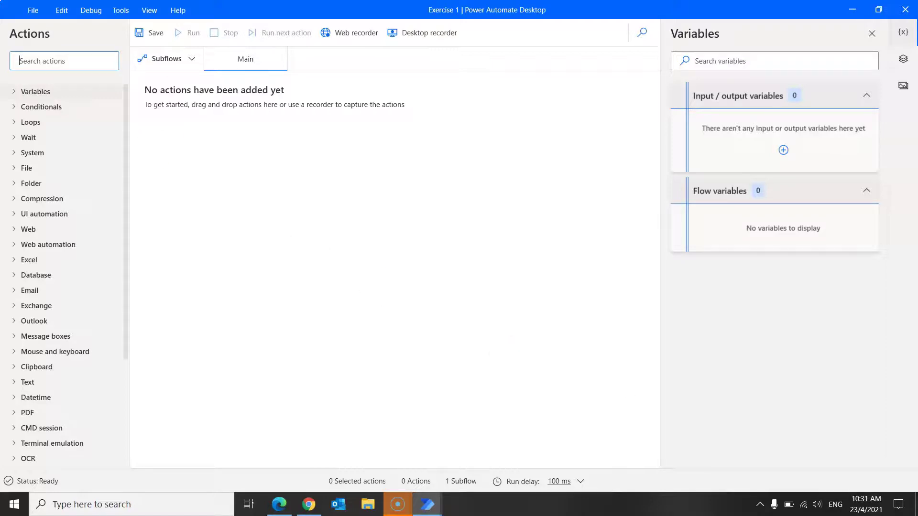
Search the actions pane for 'display message' to find the Display message action
click(22, 60)
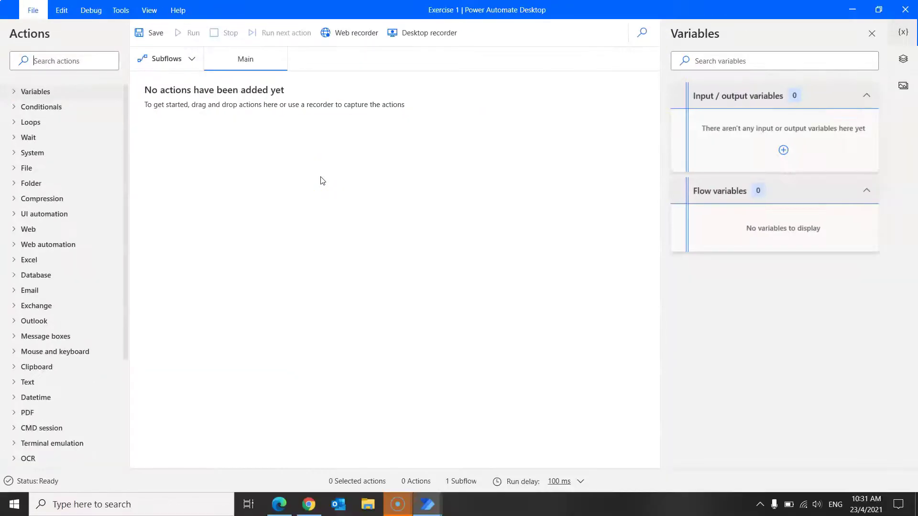
click(320, 181)
click(67, 64)
key(alt+space)
key(Escape)
text(display messag)
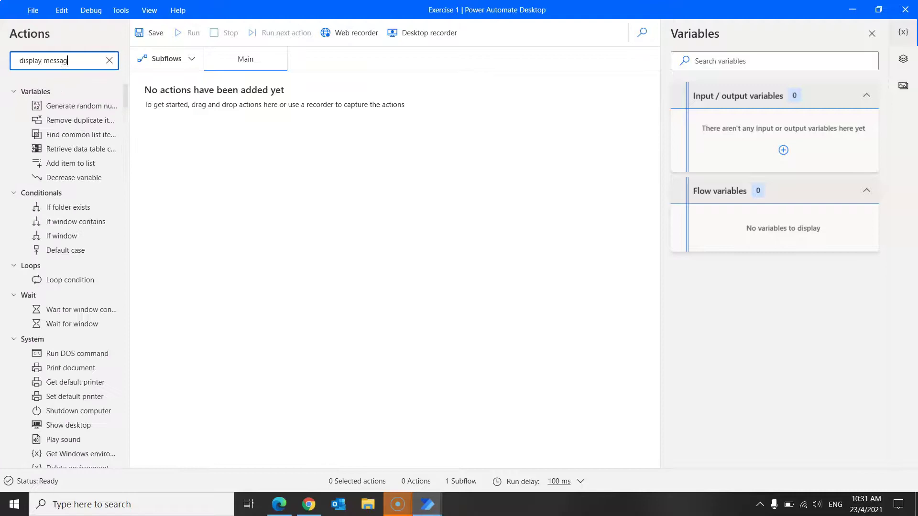
text(e)
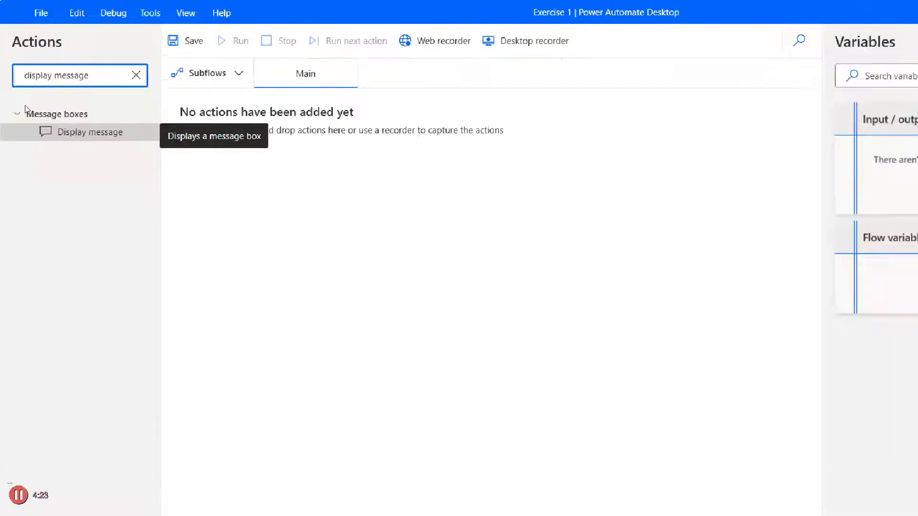
key(alt)
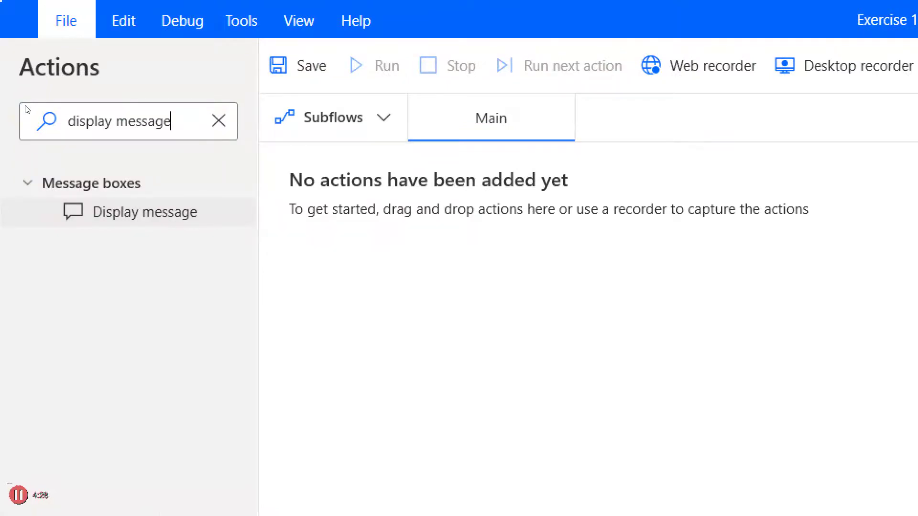
key(Escape)
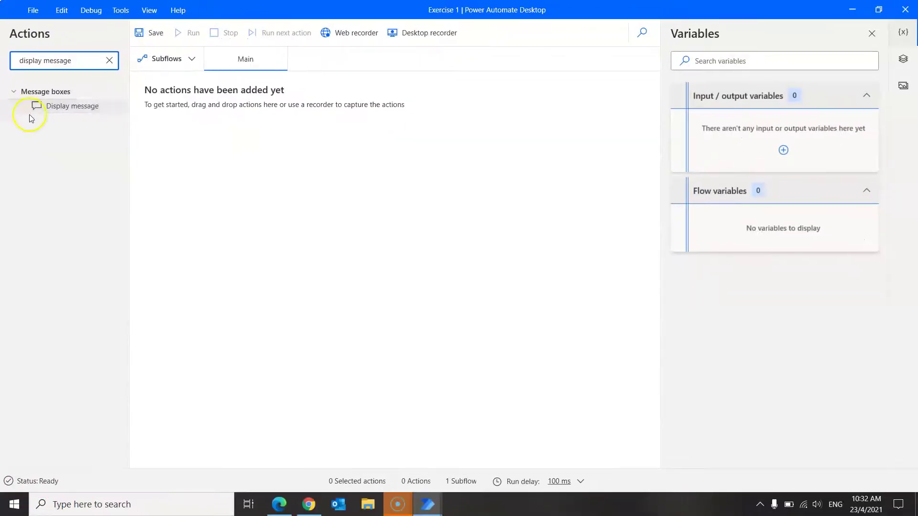
Add a Display message action titled 'my first desktop flow' showing 'Good Morning!'
click(56, 103)
drag(57, 103, 245, 143)
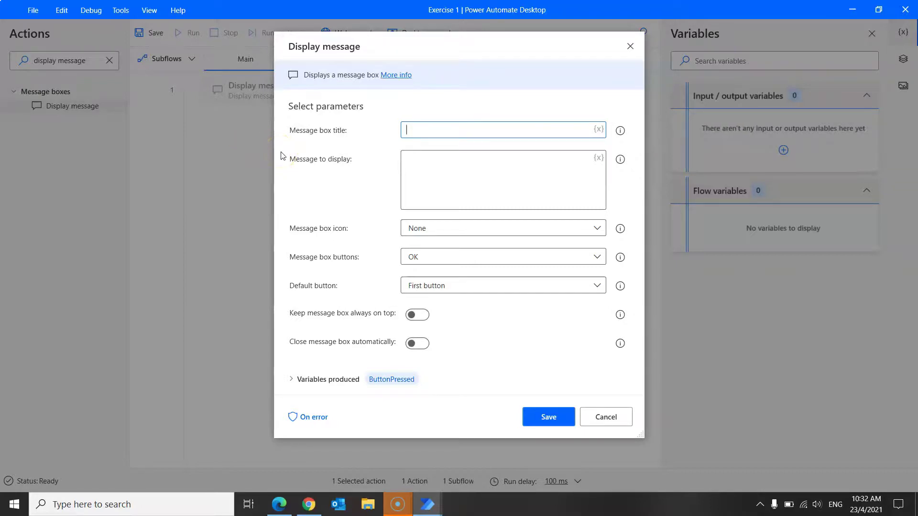
click(469, 134)
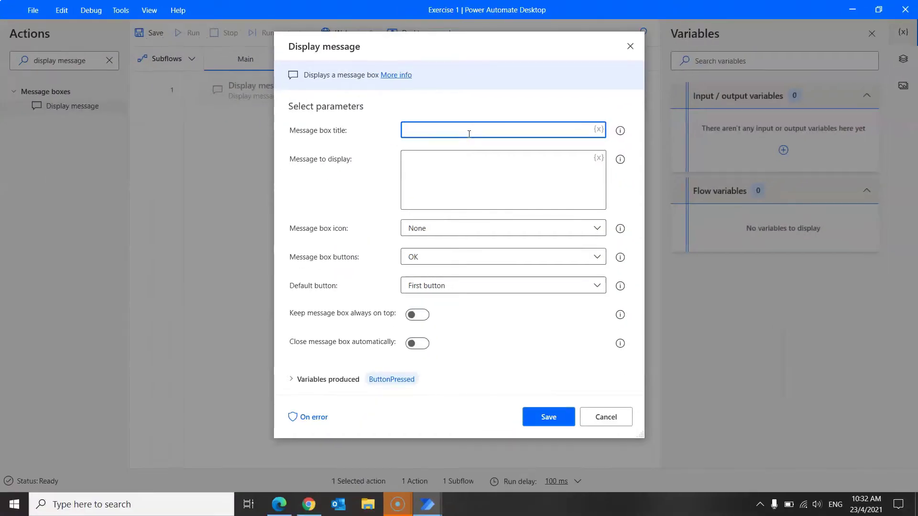
text(my first desktop flow)
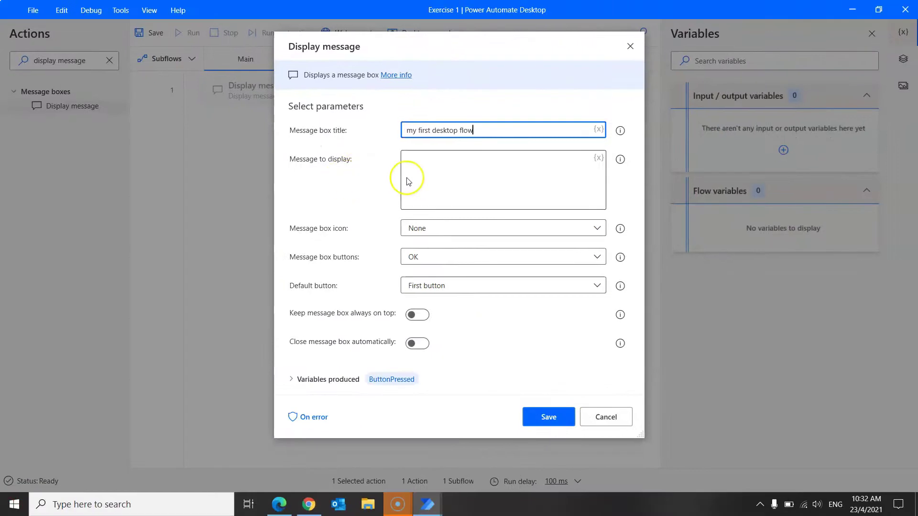
click(455, 177)
text(Good mo)
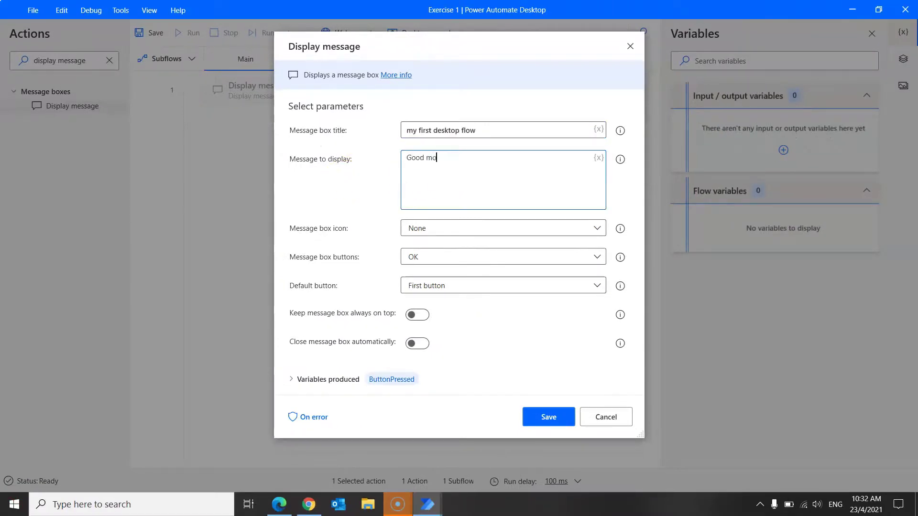
key(BackSpace)
key(BackSpace)
text(Morning!)
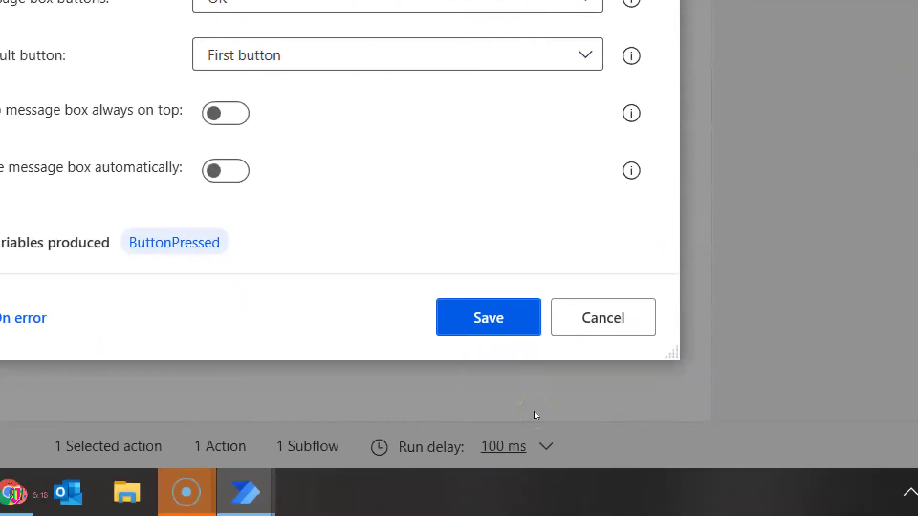
key(Return)
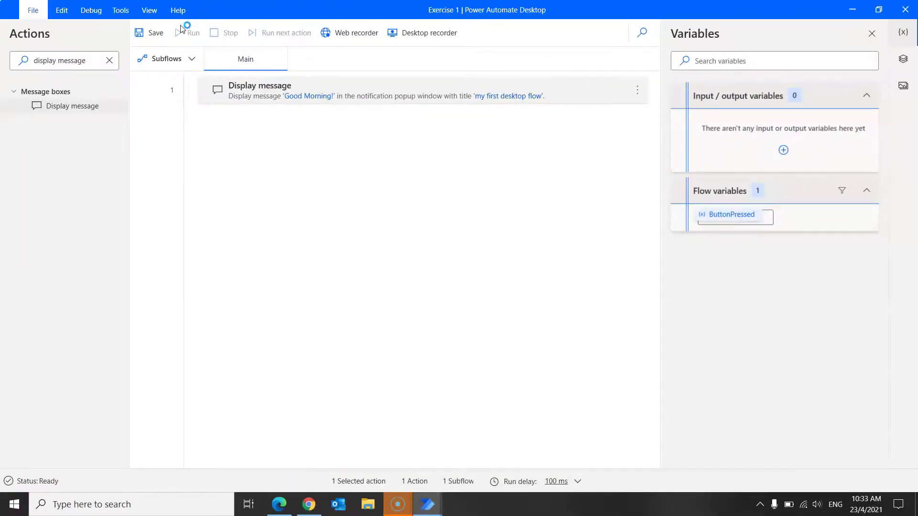
Run the flow and acknowledge the 'Good Morning!' message box with OK
click(181, 28)
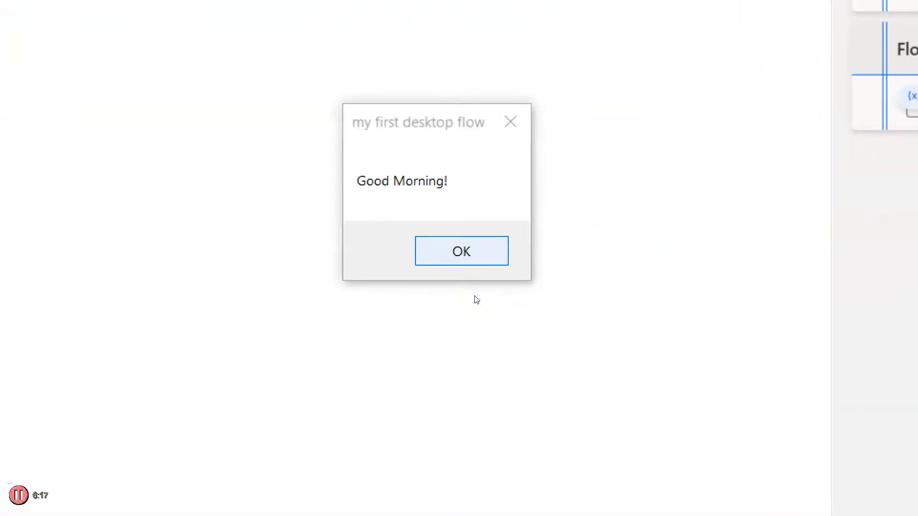
click(474, 273)
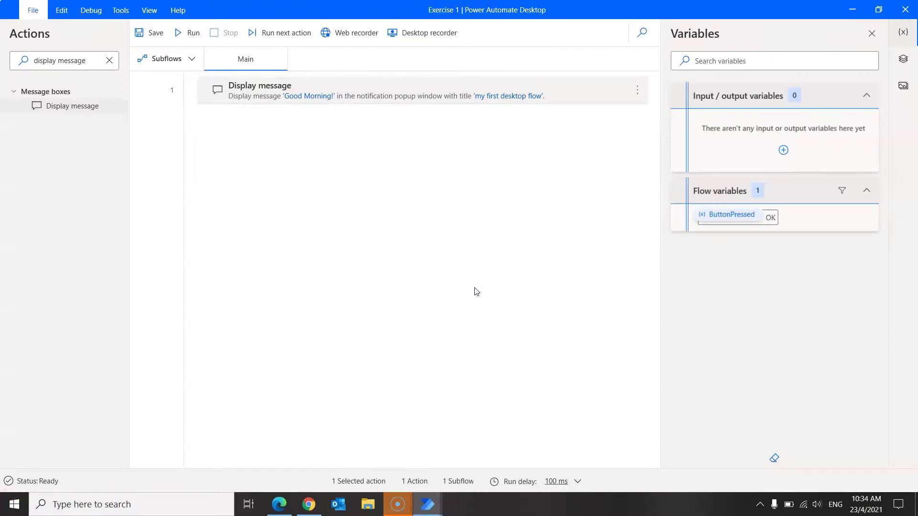
Save the 'Exercise 1' flow and confirm the saved-successfully dialog
click(473, 292)
click(141, 34)
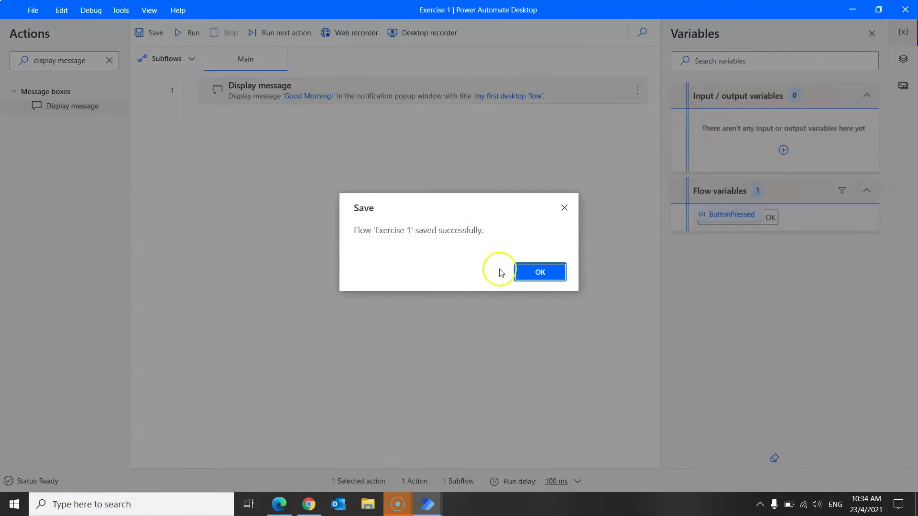
click(538, 271)
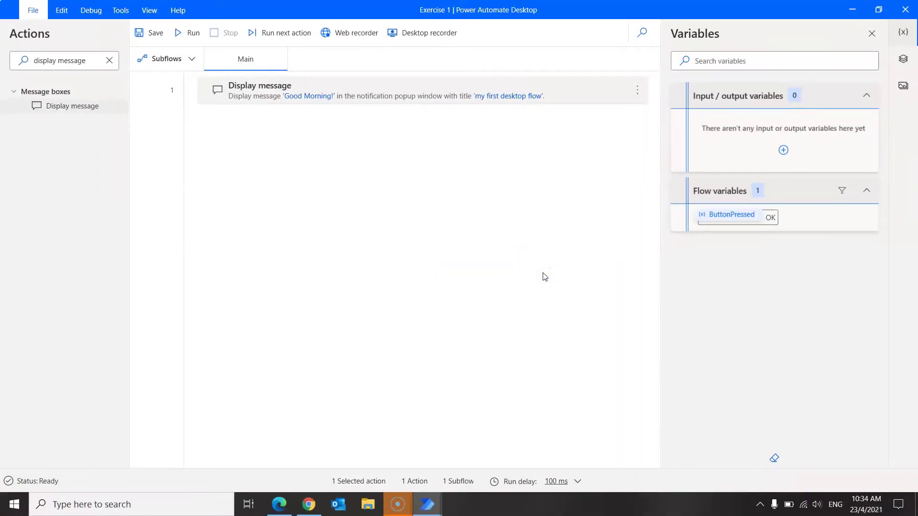
click(541, 296)
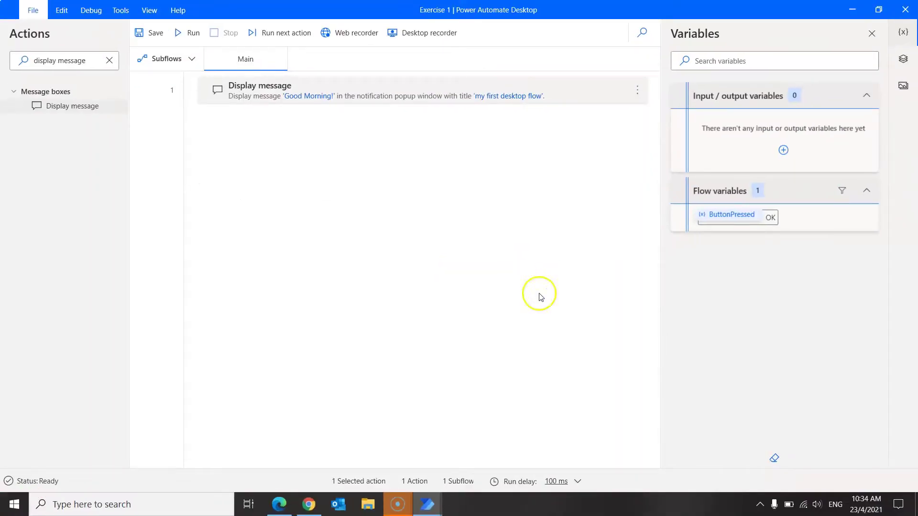